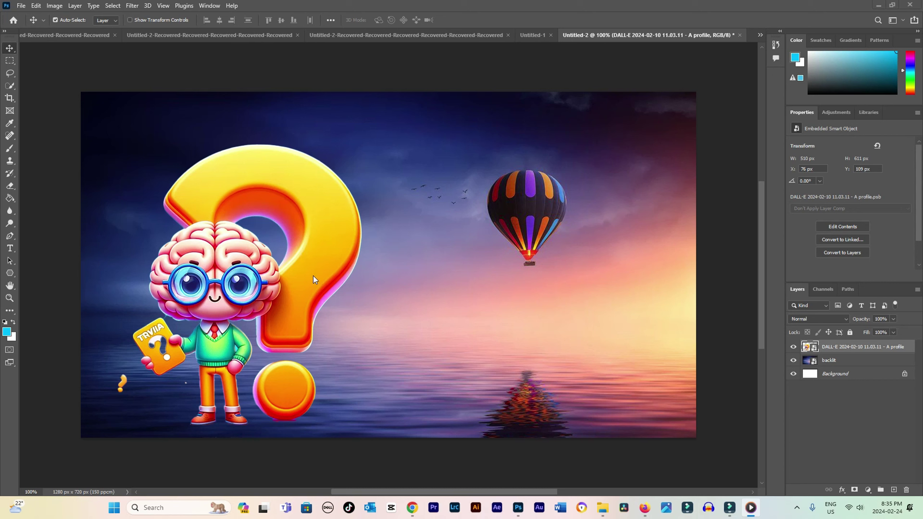
- Flip the whole canvas horizontally, moving the brain character right and the balloon left
left_click(57, 6)
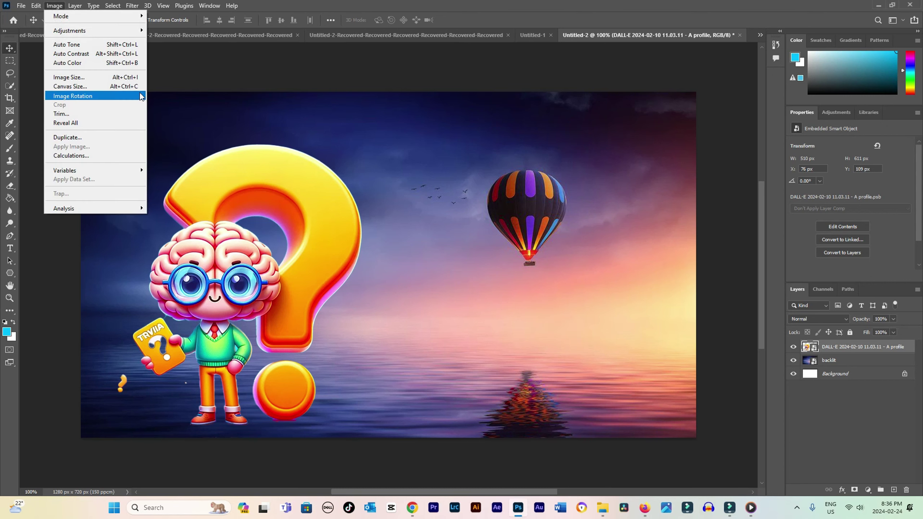
mouse_move(73, 96)
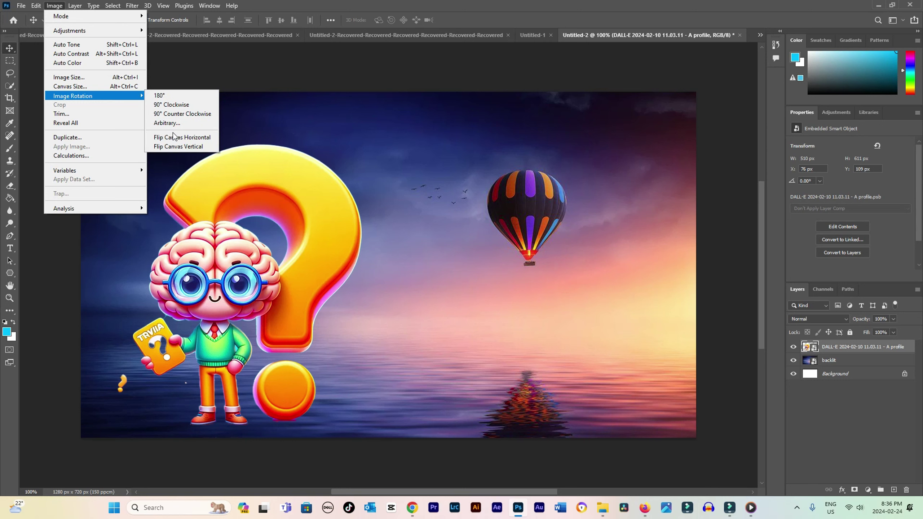
left_click(177, 138)
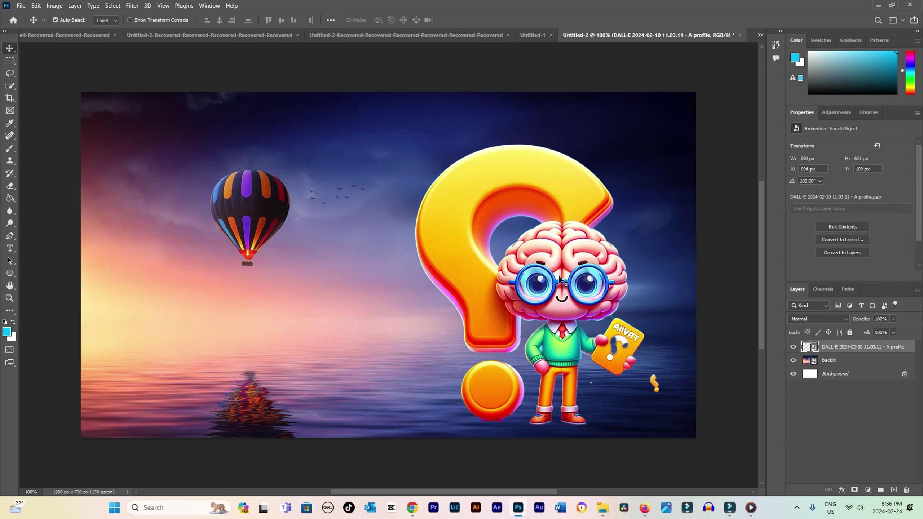
- Flip the brain-character layer horizontally so its trivia card faces left again
key("ctrl")
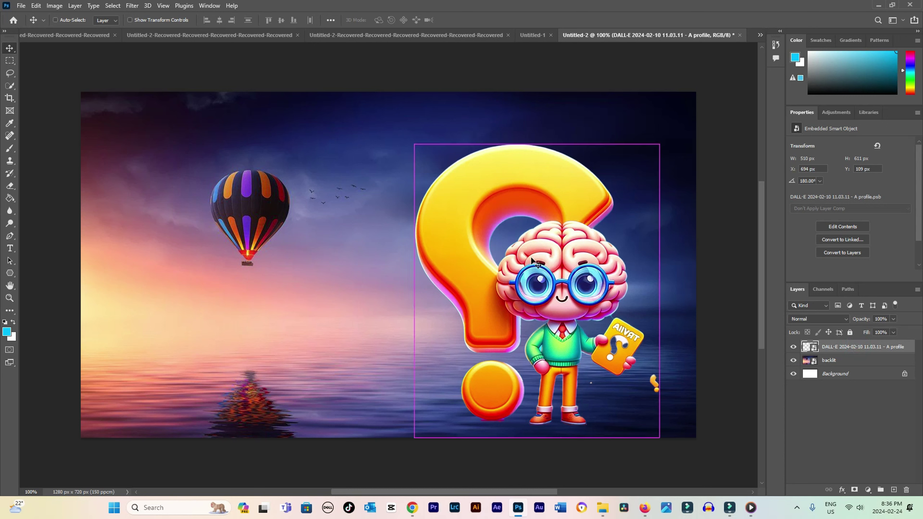
key("ctrl+t")
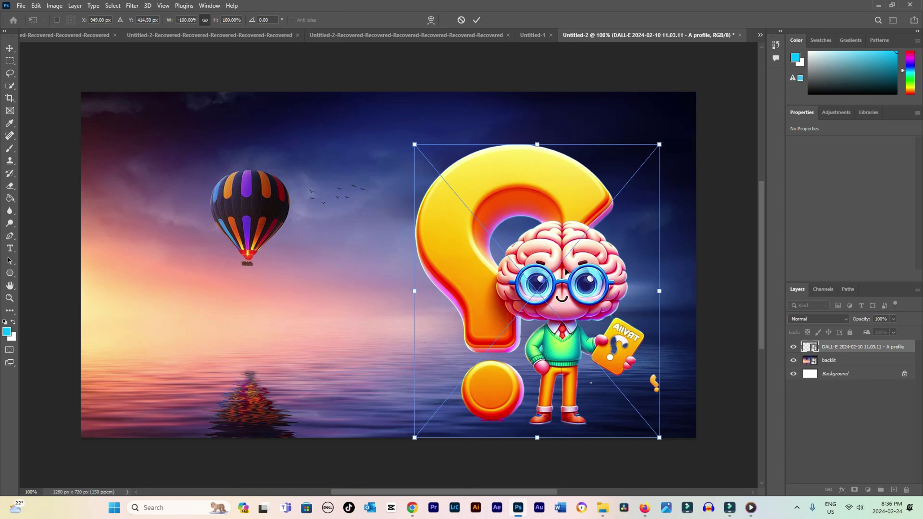
right_click(567, 273)
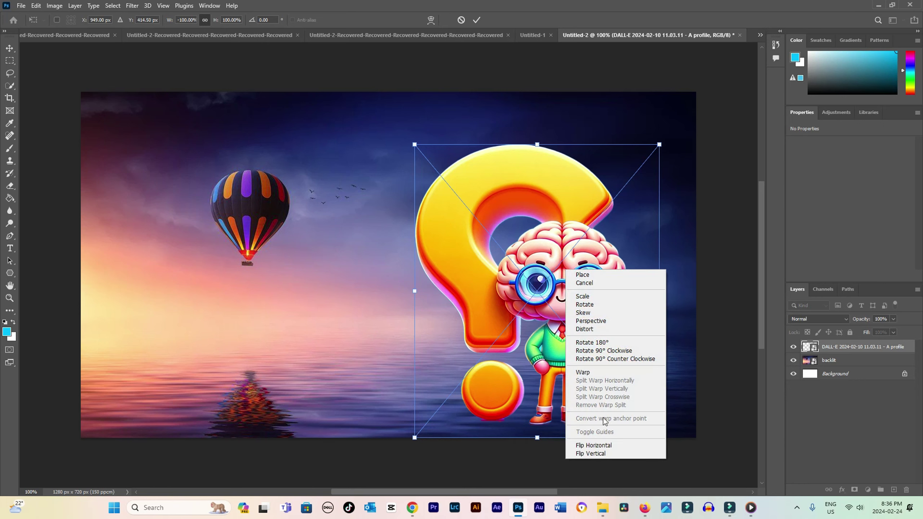
left_click(604, 446)
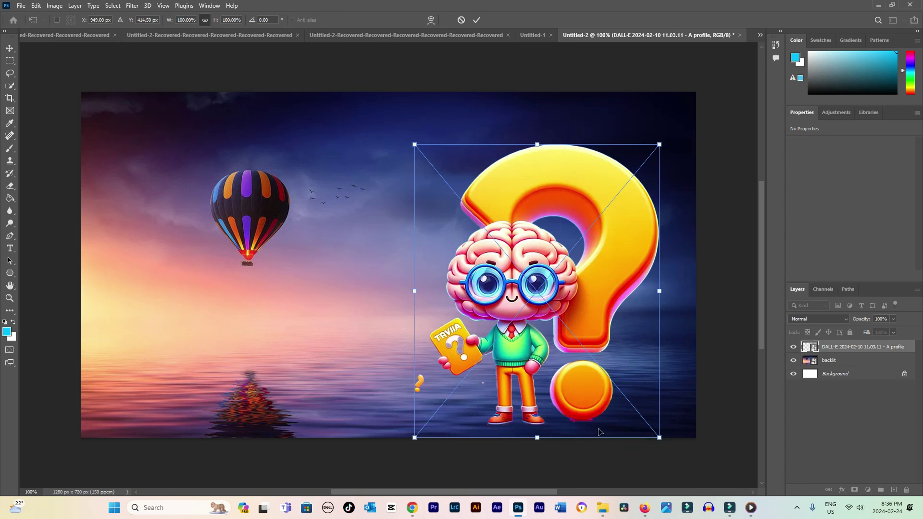
key("Return")
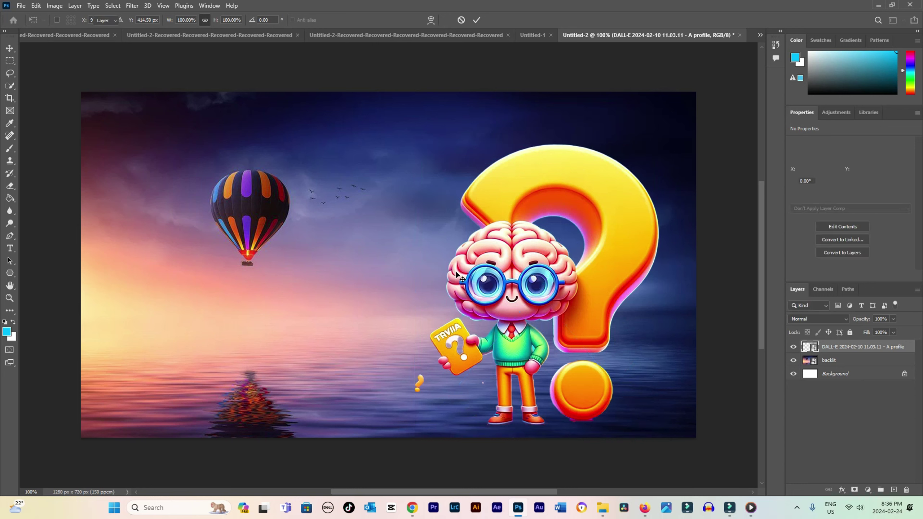